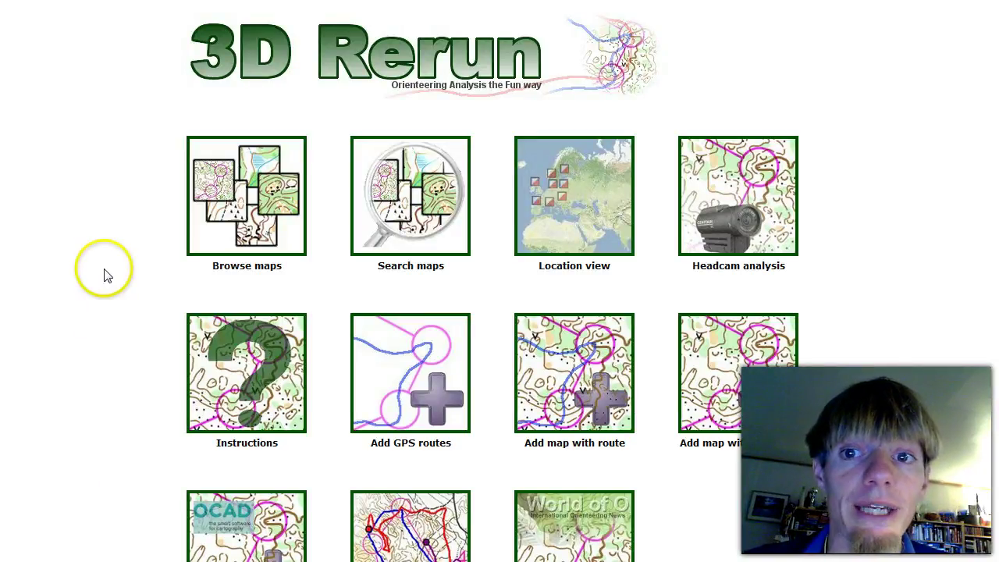
# Open the Headcam analysis tool from the 3D Rerun front page
pyautogui.click(713, 231)
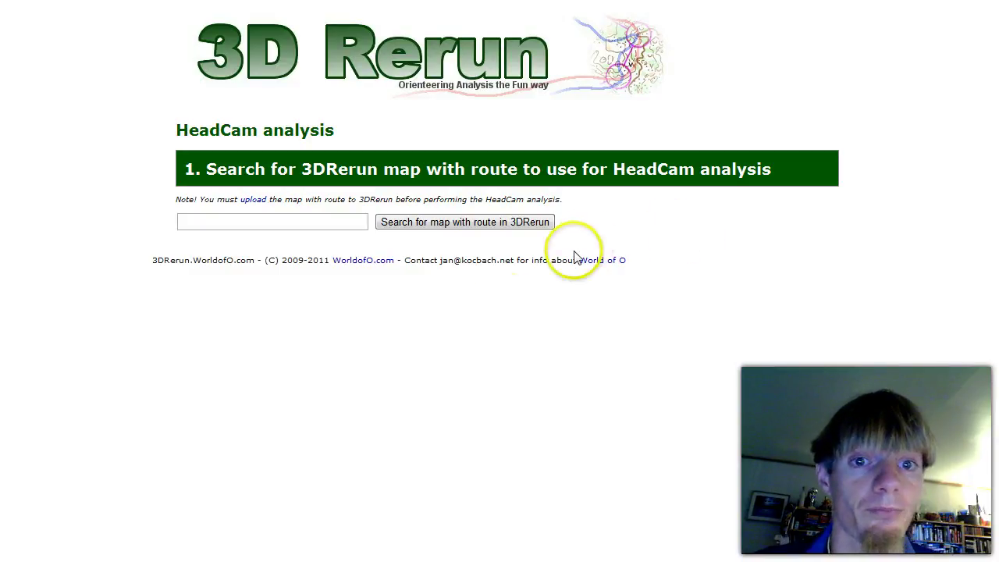
# Search the runner's name and choose the WOC Middle Qual Heat C map
pyautogui.click(292, 225)
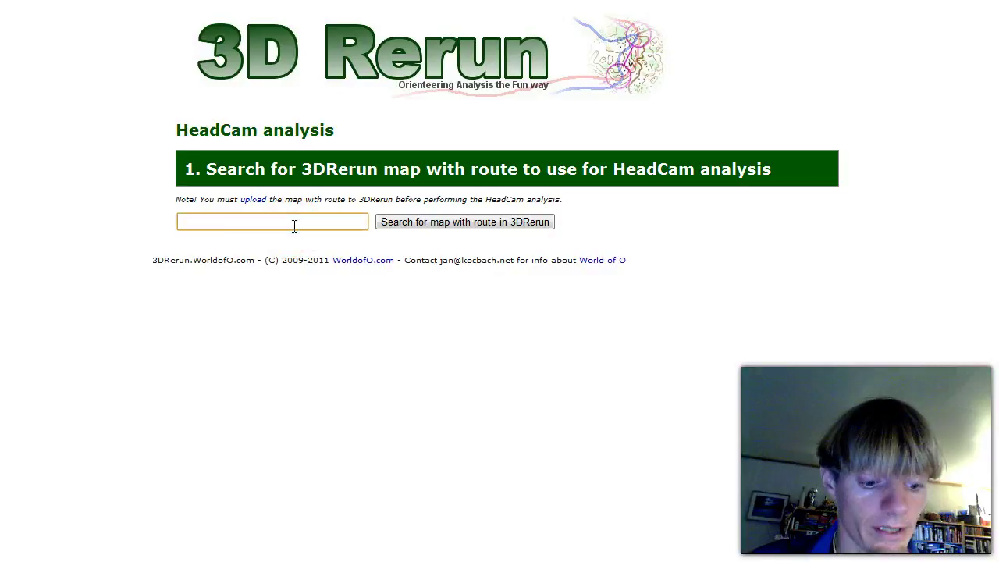
pyautogui.write('christiane')
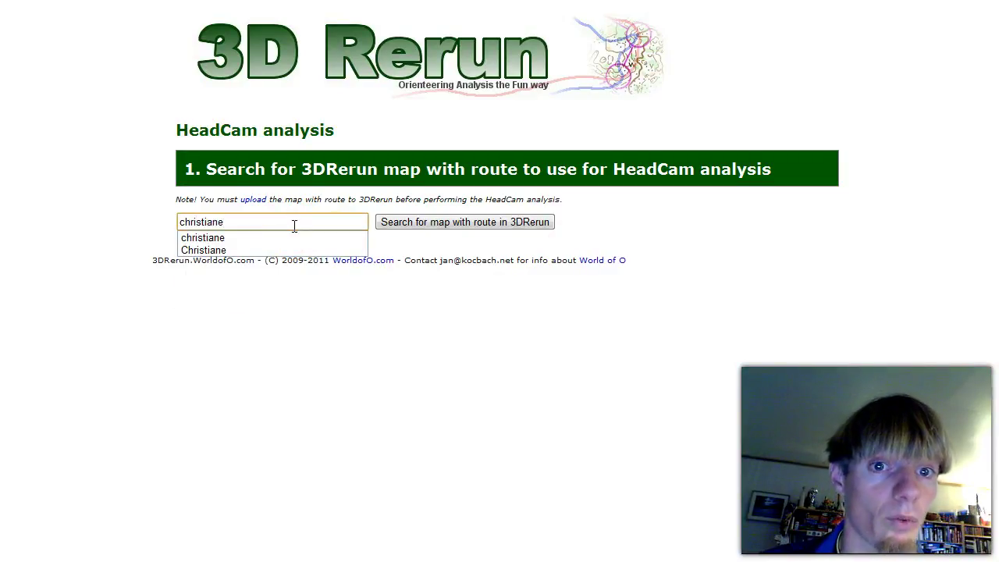
pyautogui.click(411, 224)
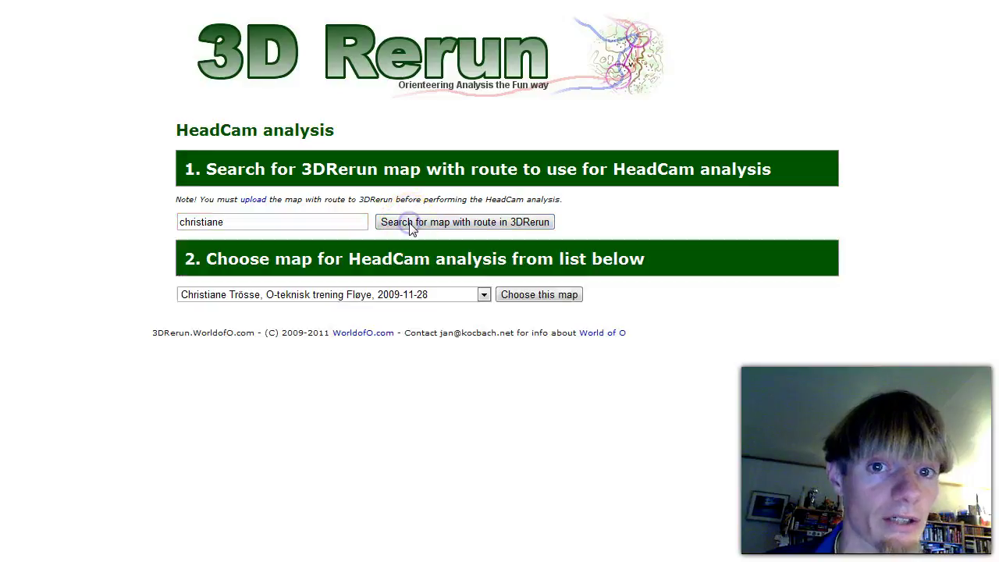
pyautogui.click(287, 296)
pyautogui.moveTo(289, 299); pyautogui.dragTo(316, 494)
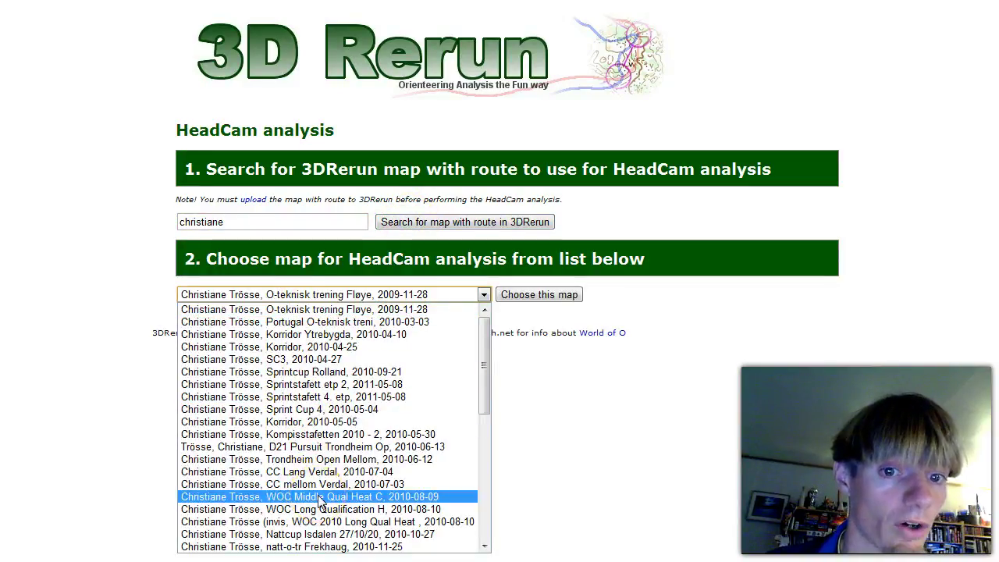
pyautogui.click(319, 497)
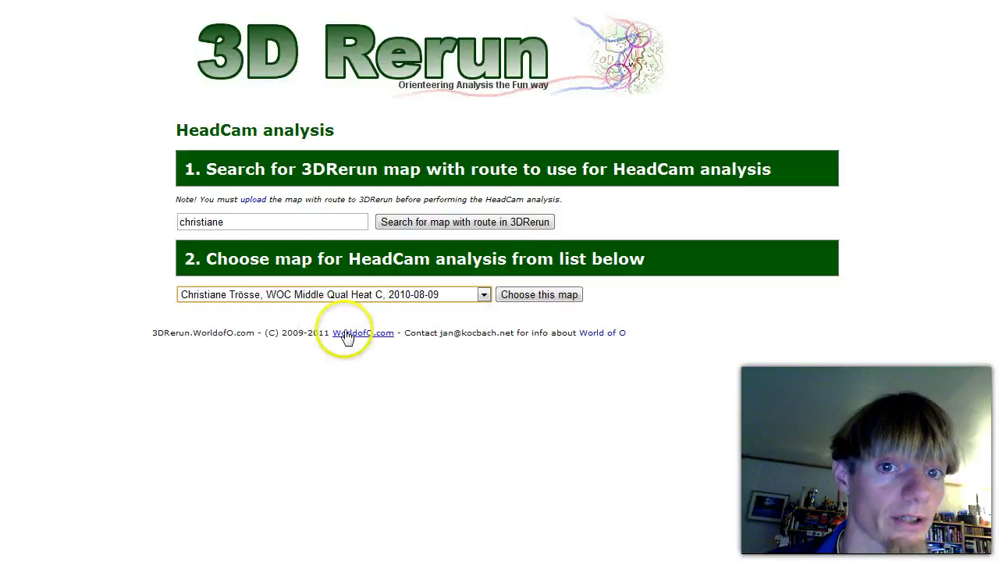
pyautogui.click(521, 295)
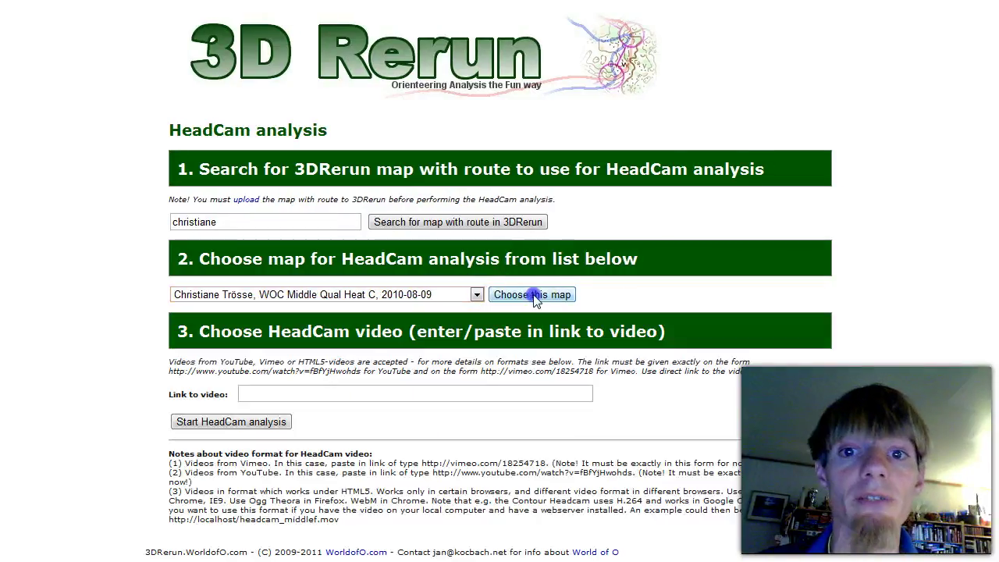
# Link the previously used YouTube headcam video and start the HeadCam analysis
pyautogui.click(304, 393)
pyautogui.write('http')
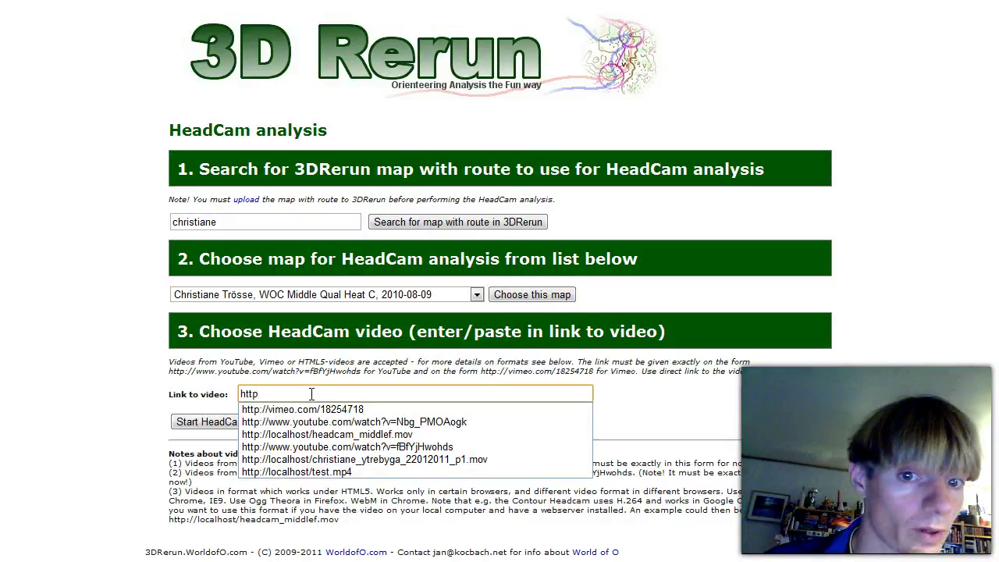
pyautogui.press('Down')
pyautogui.press('Down')
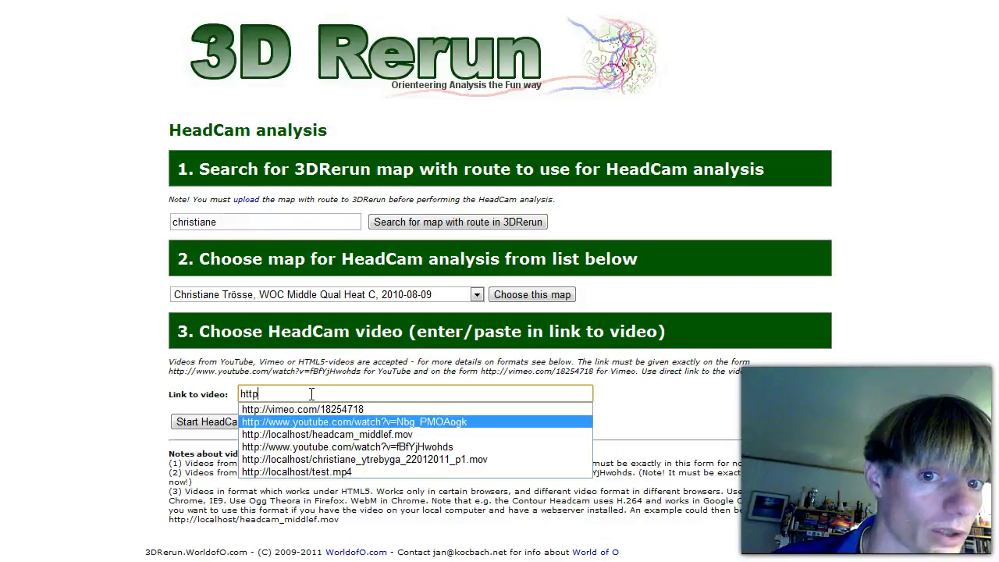
pyautogui.press('Return')
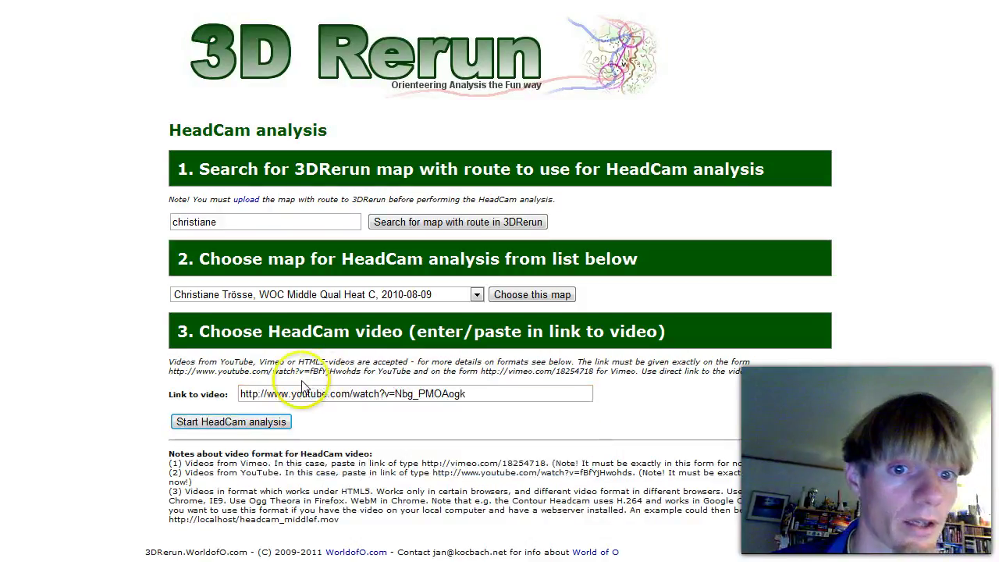
pyautogui.click(265, 422)
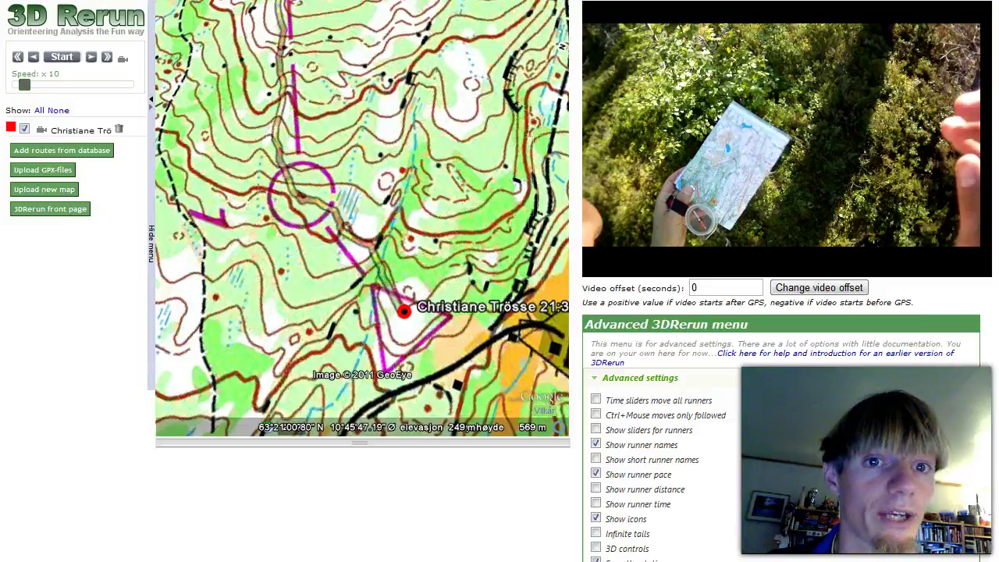
# Place the runner at the control circle, start the replay, and zoom the map in close
pyautogui.click(302, 197)
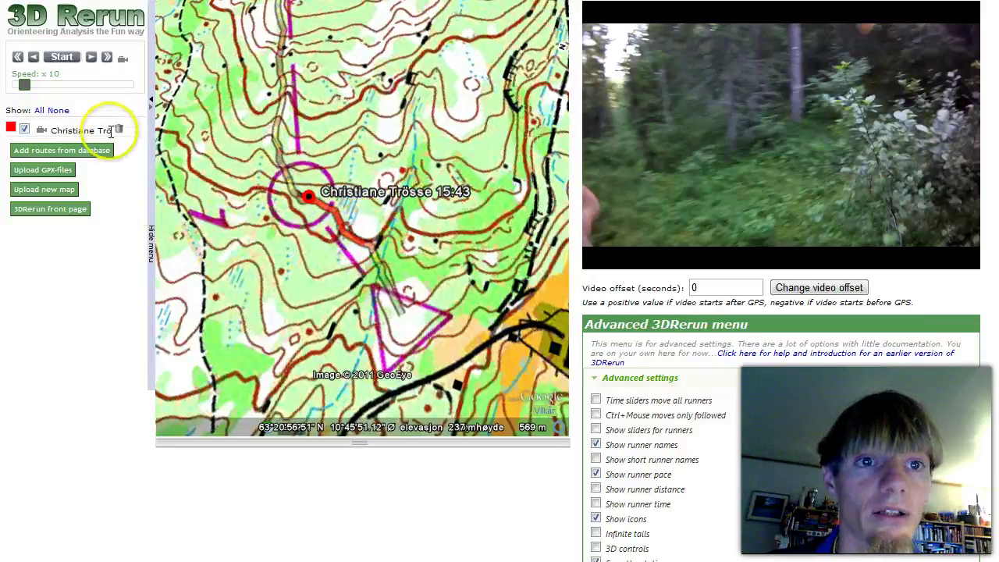
pyautogui.click(62, 57)
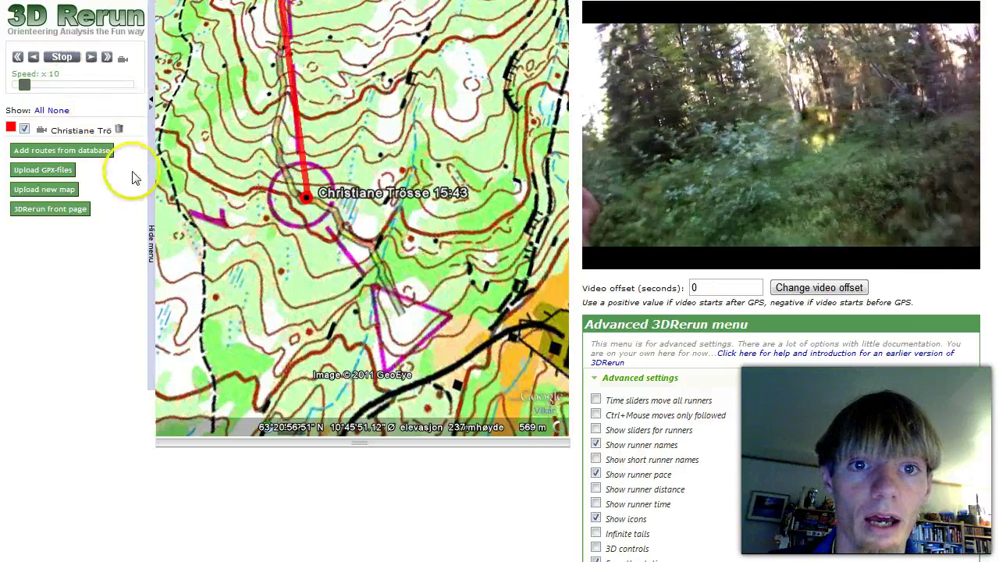
pyautogui.moveTo(257, 224); pyautogui.dragTo(262, 247)
pyautogui.scroll(5, 261, 247)
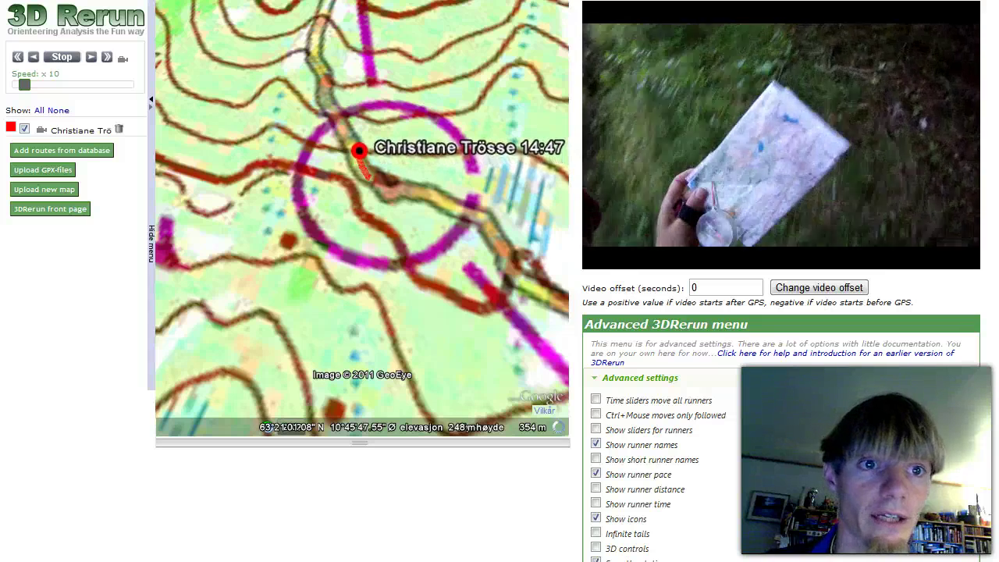
# Stop the replay, apply a -10 second video offset, and reposition the runner on the route
pyautogui.click(62, 59)
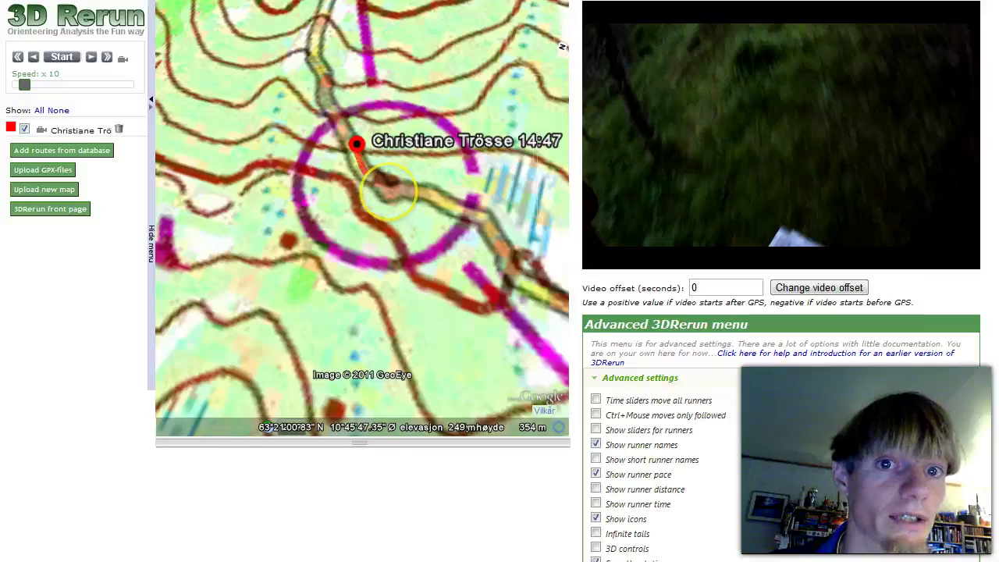
pyautogui.click(697, 287)
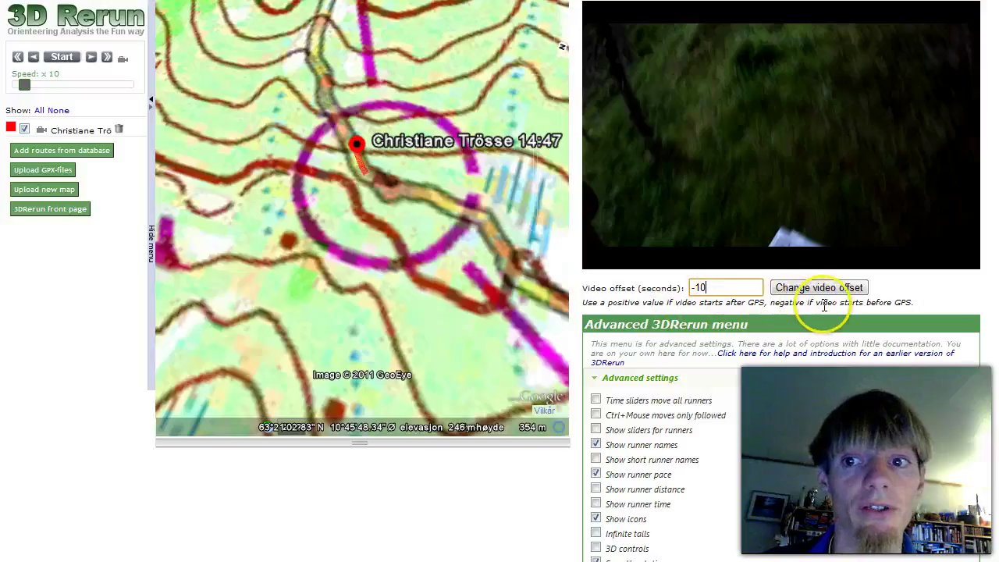
pyautogui.click(830, 297)
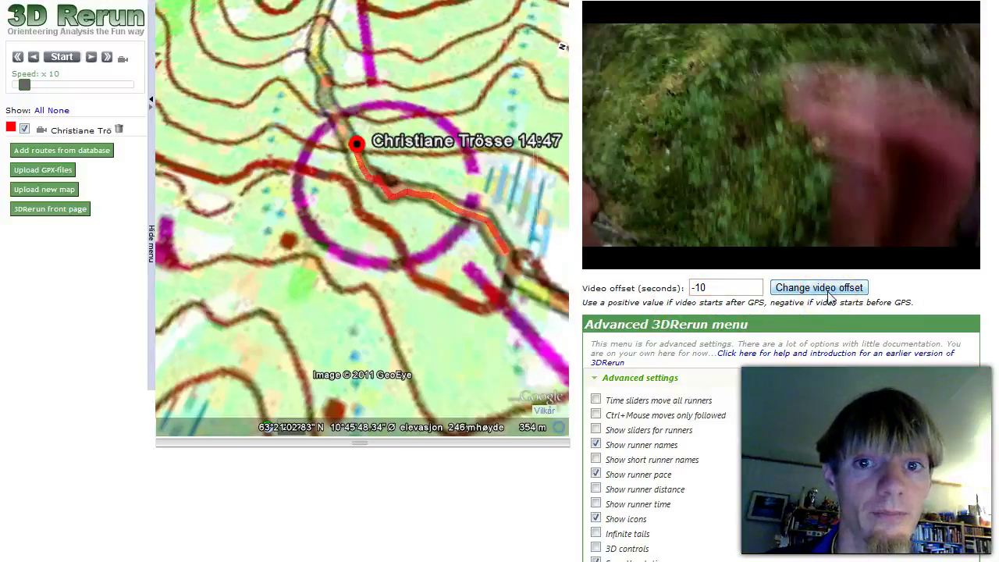
pyautogui.click(723, 289)
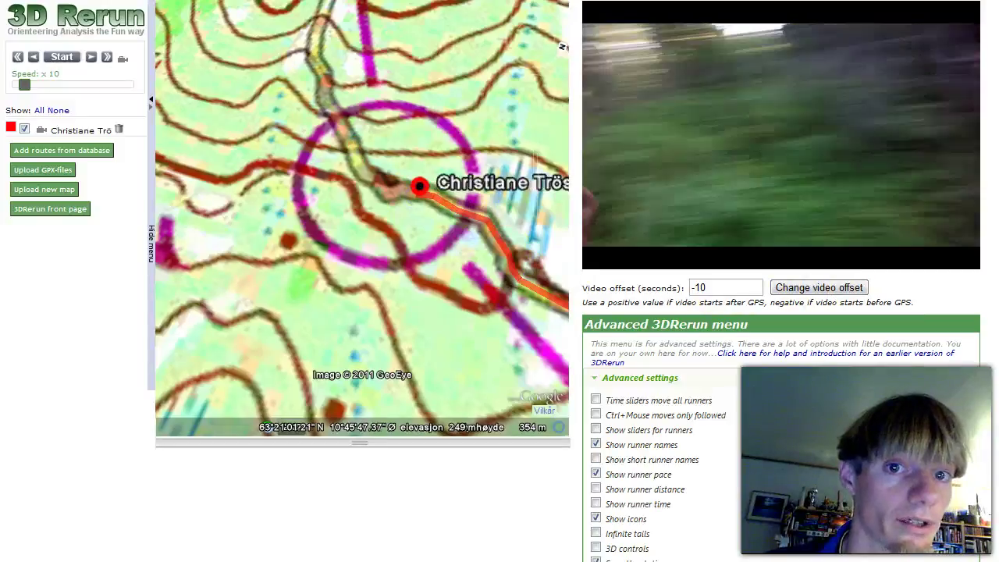
pyautogui.click(433, 195)
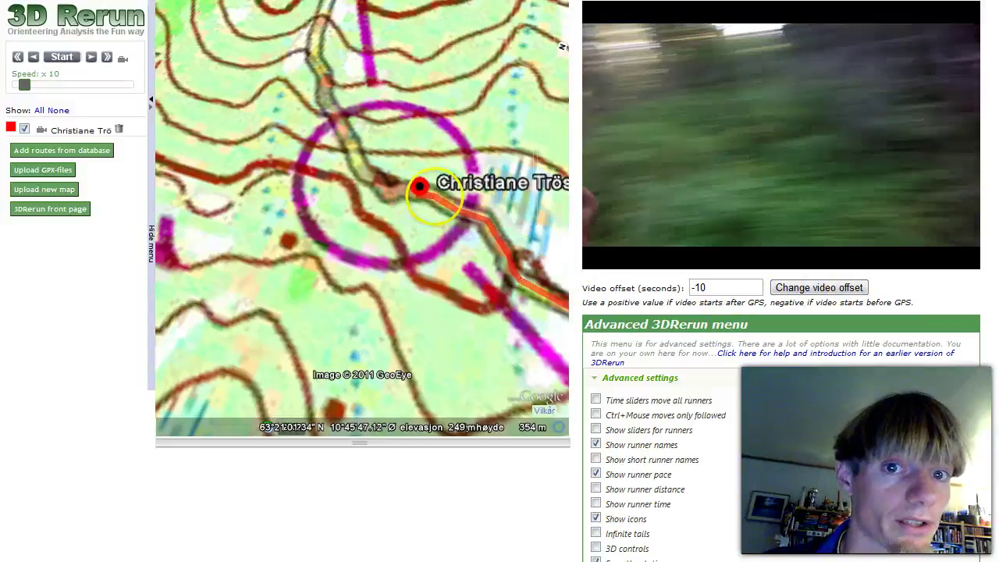
# Resume playback with the -10 s offset and zoom the Google Earth map out
pyautogui.click(61, 57)
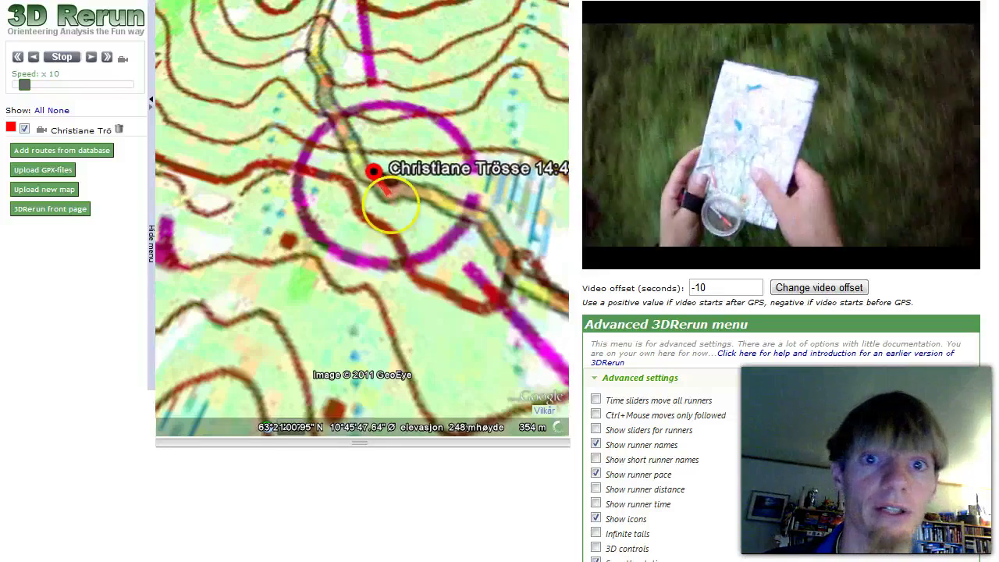
pyautogui.scroll(-5, 326, 266)
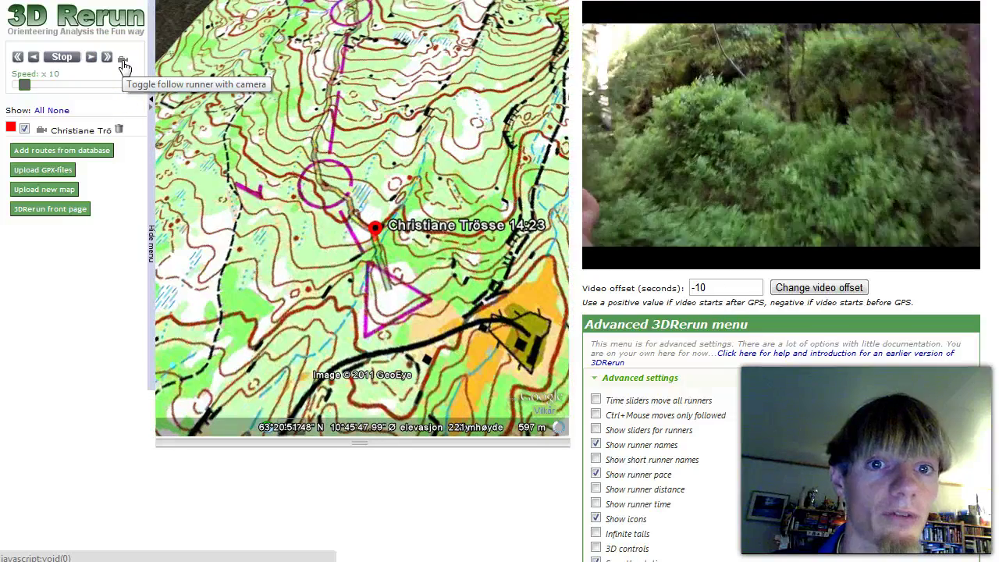
# Turn on camera follow, tilt the 3D map lower, then return to the front page
pyautogui.click(122, 62)
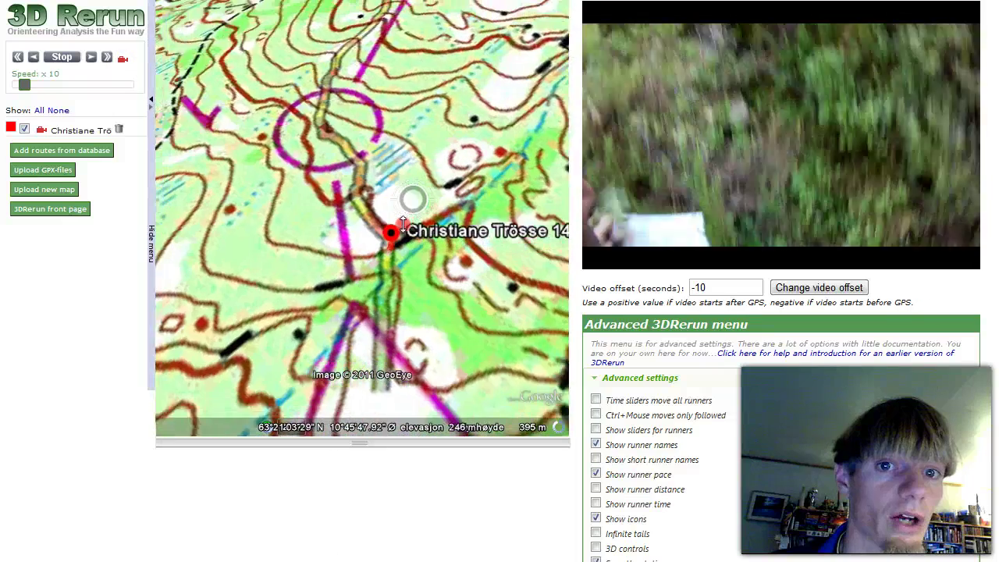
pyautogui.click(360, 209)
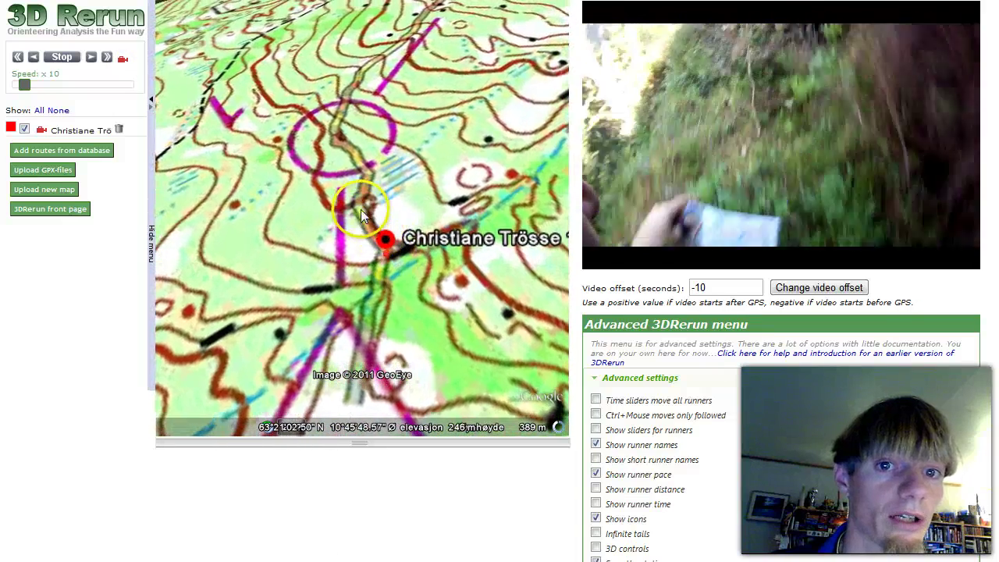
pyautogui.moveTo(360, 209); pyautogui.dragTo(363, 171)
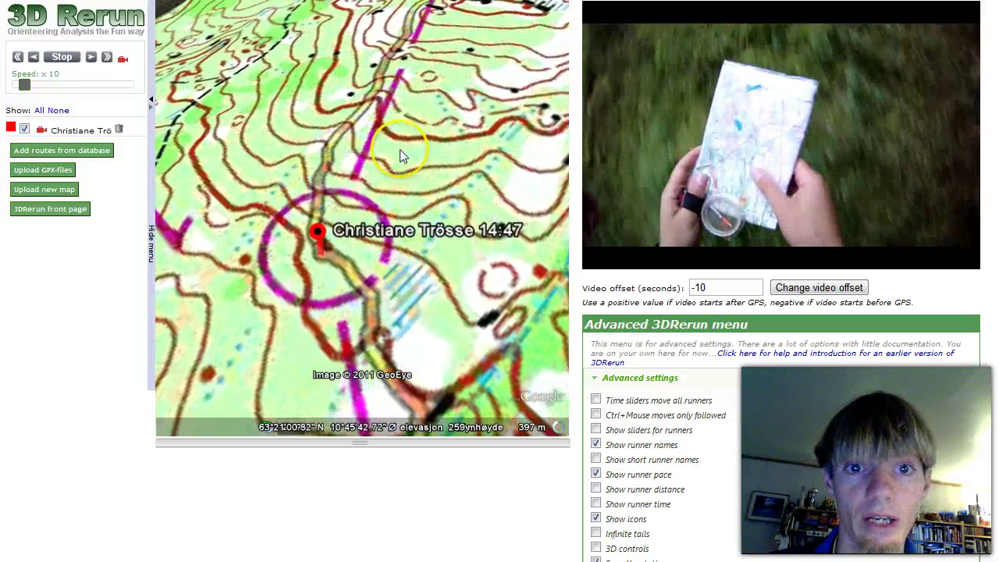
pyautogui.click(416, 267)
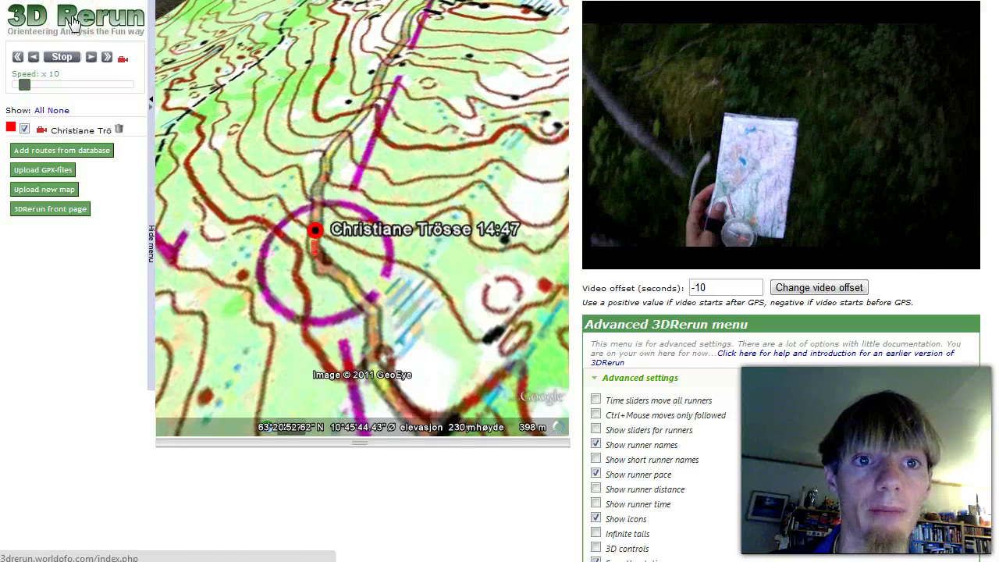
pyautogui.click(73, 21)
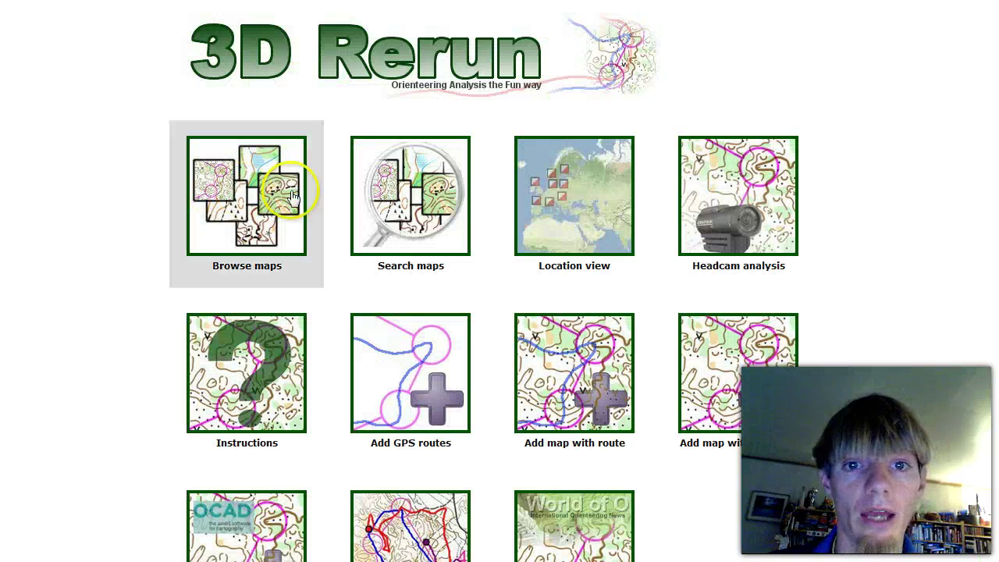